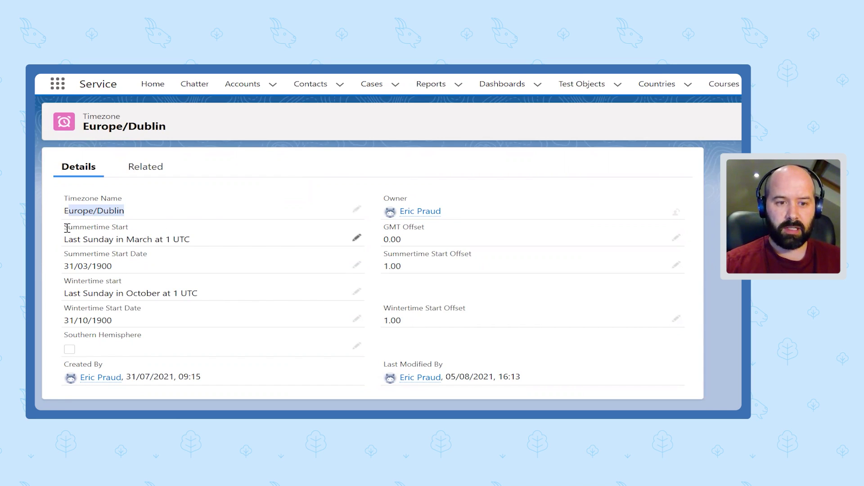
drag(66, 228, 104, 229)
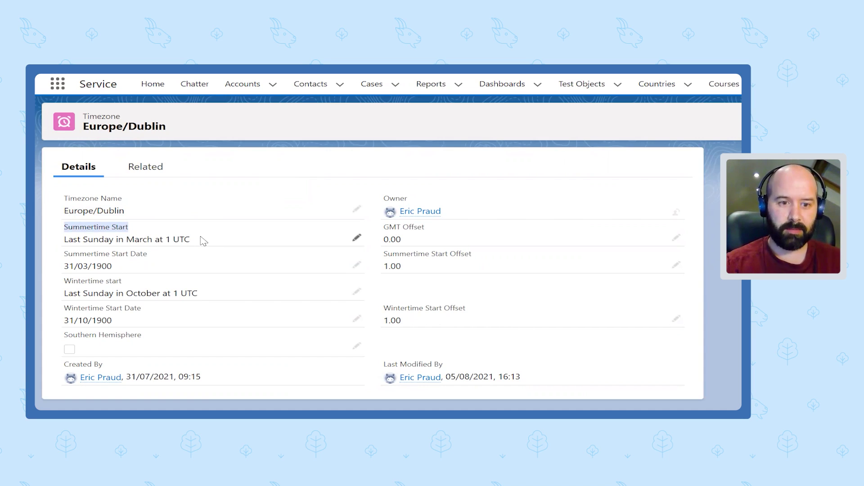
double_click(112, 210)
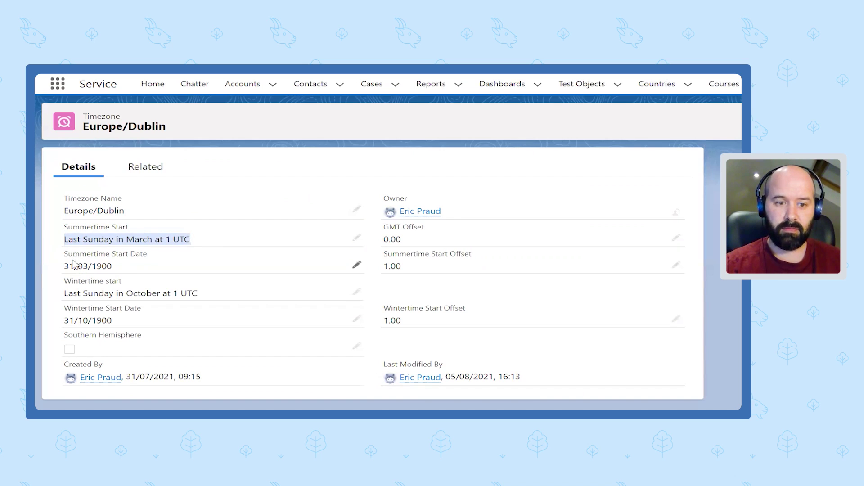
click(116, 263)
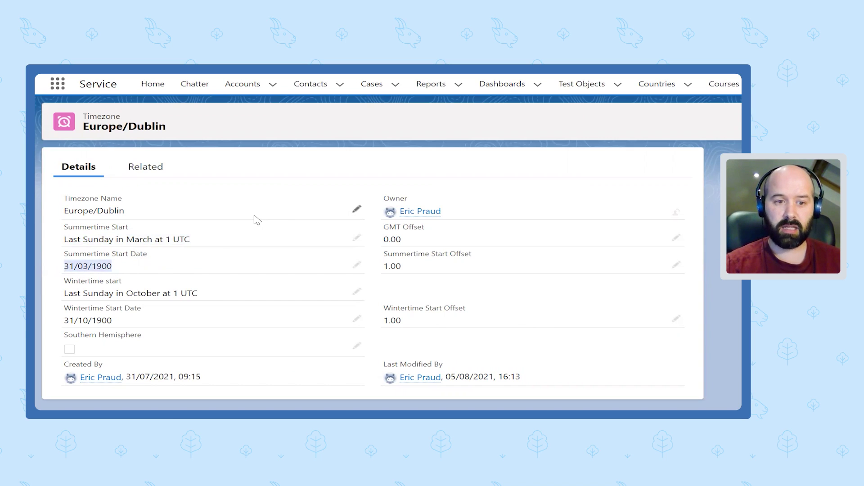
drag(77, 238, 159, 237)
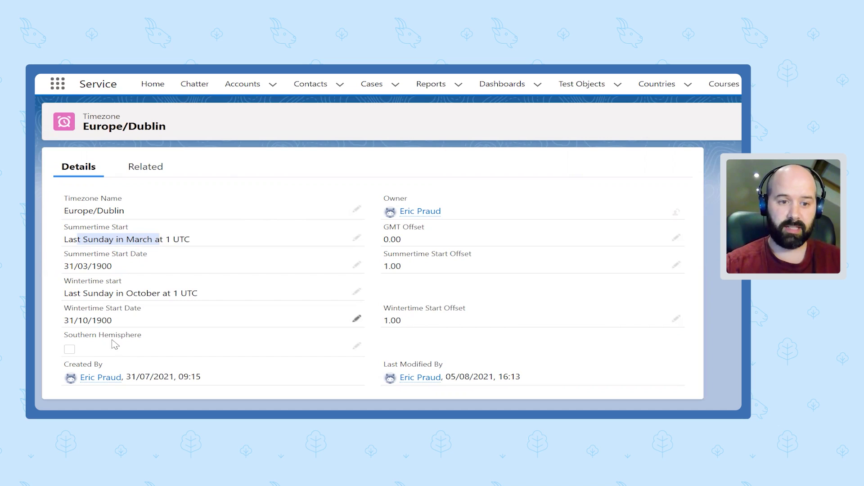
click(68, 266)
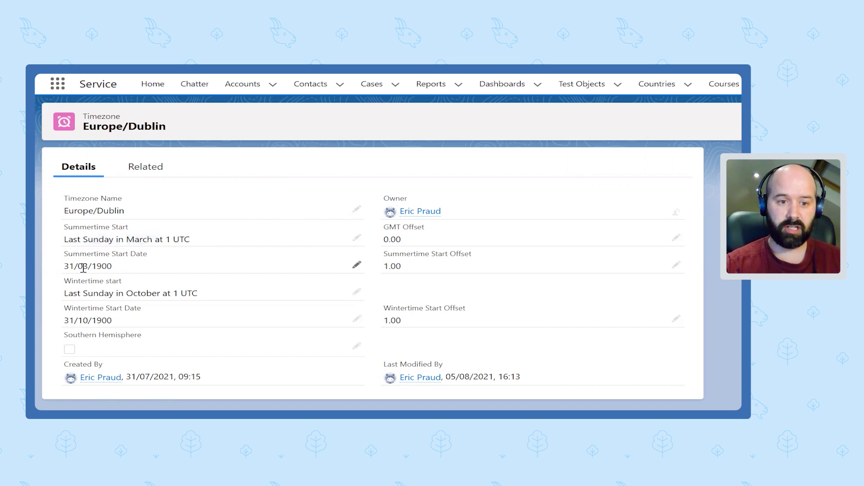
drag(92, 266, 125, 270)
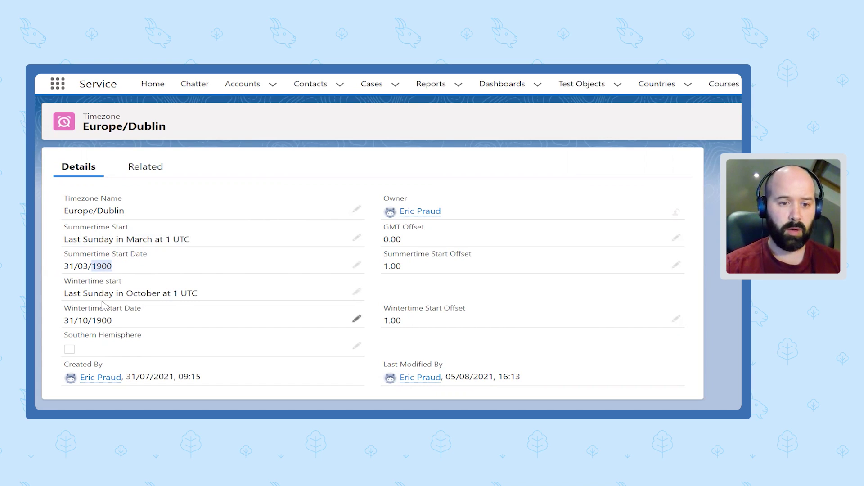
double_click(68, 282)
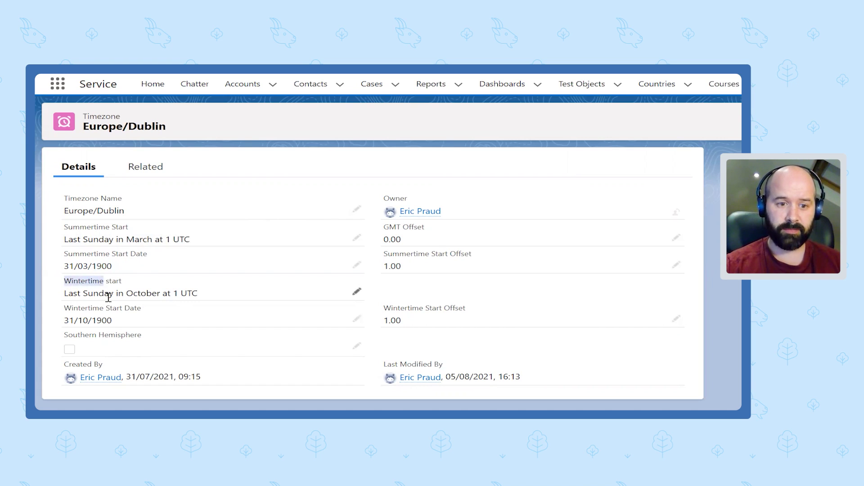
drag(131, 307, 71, 307)
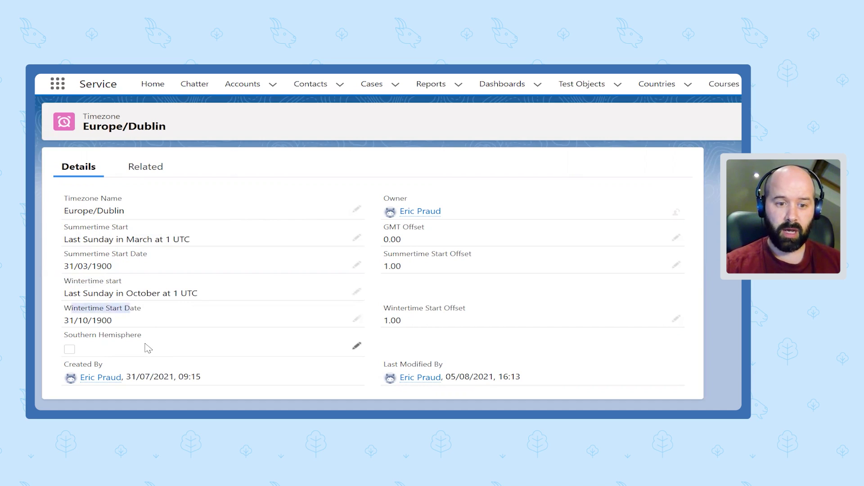
drag(143, 337, 64, 335)
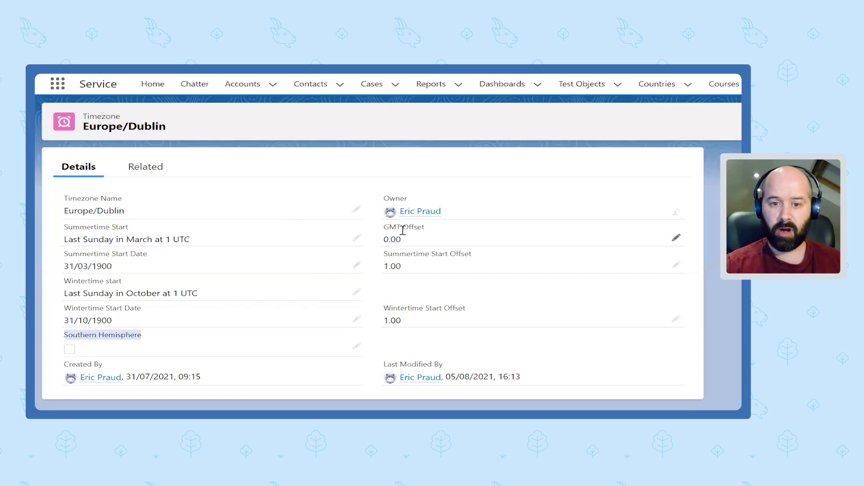
drag(382, 227, 424, 228)
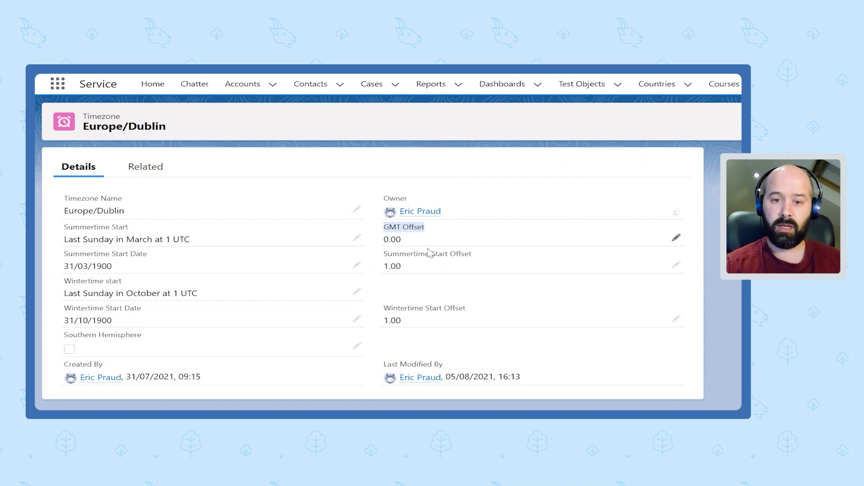
drag(399, 255, 440, 255)
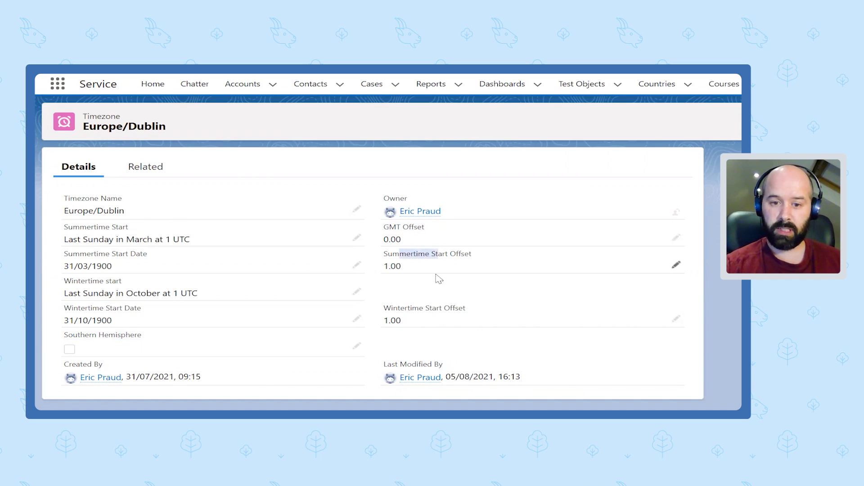
drag(399, 309, 466, 308)
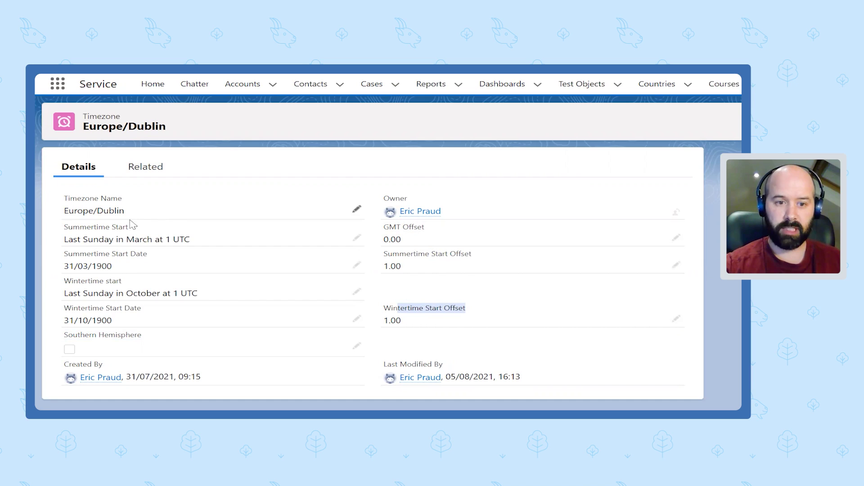
drag(164, 240, 177, 241)
drag(170, 293, 180, 294)
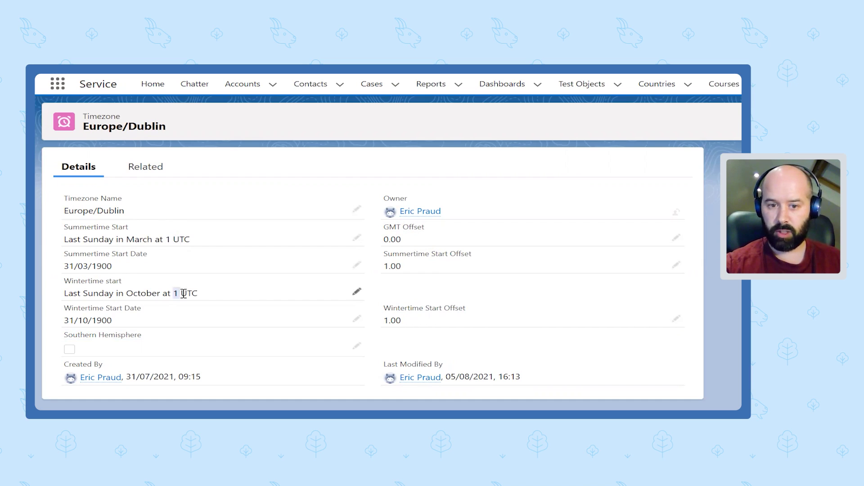
click(387, 268)
double_click(387, 267)
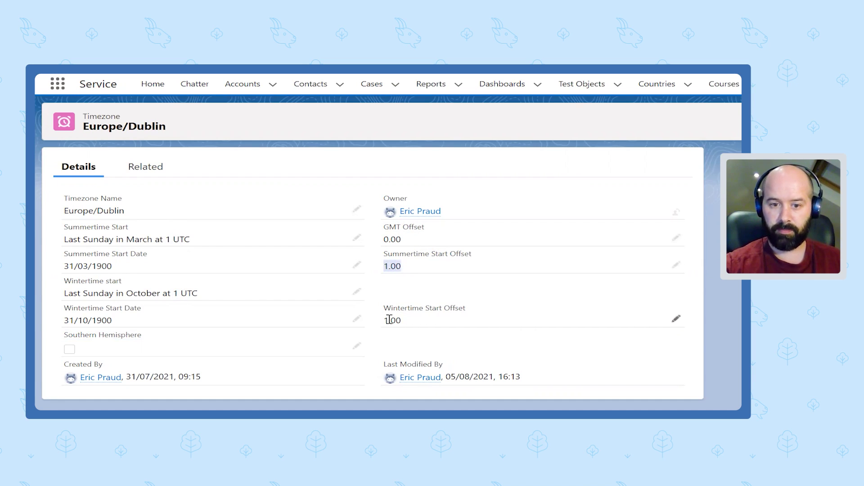
drag(388, 321, 407, 321)
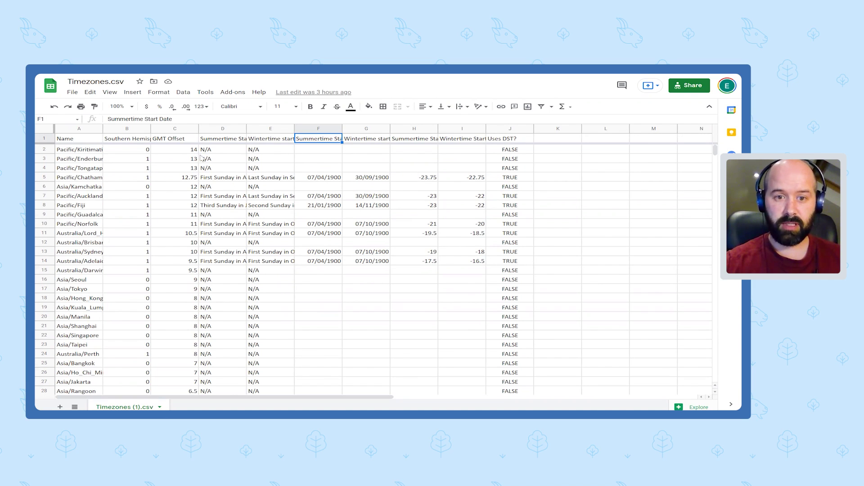
Step: Inspect the summertime and wintertime start cells D2, E2, E3 and Pacific/Chatham's DST values D5:I5
click(215, 151)
click(262, 154)
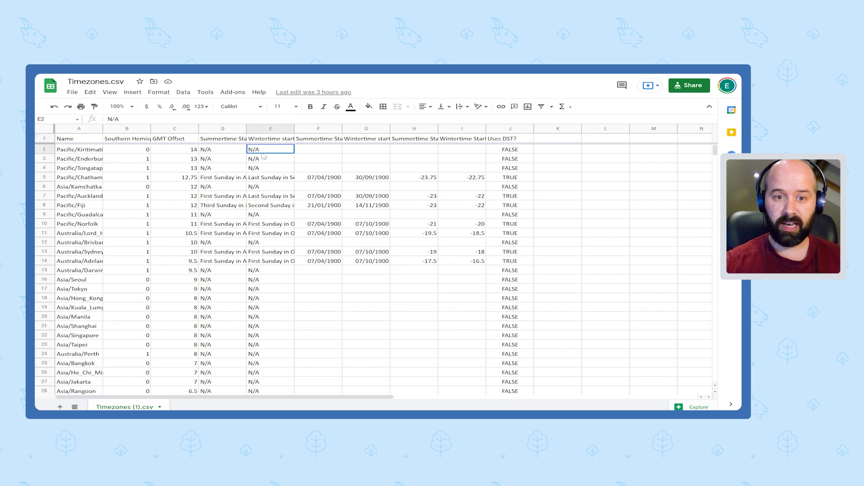
click(265, 163)
drag(214, 178, 472, 180)
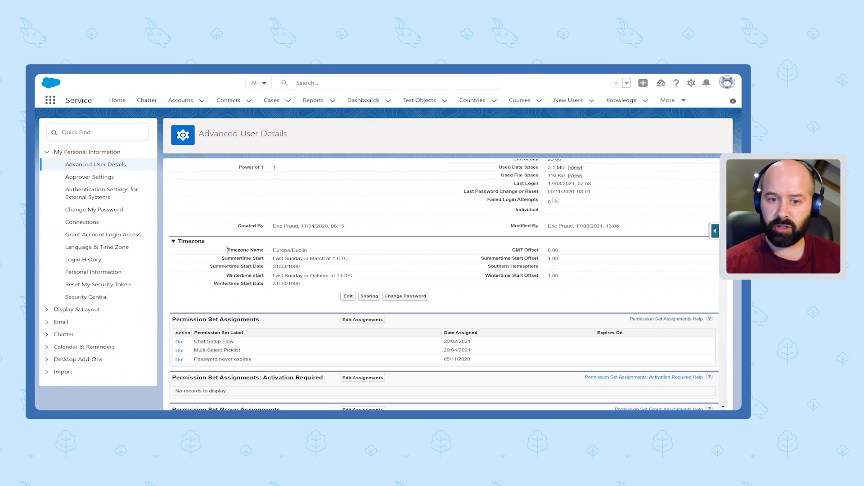
drag(227, 250, 551, 277)
click(532, 291)
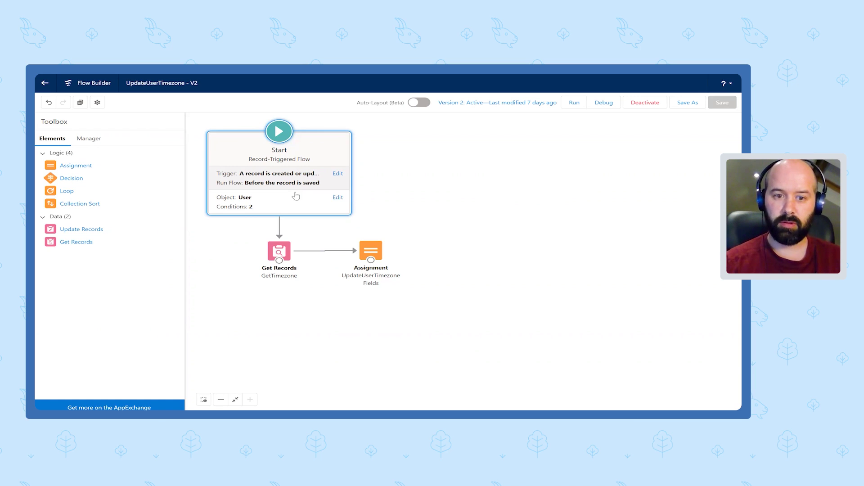
click(279, 199)
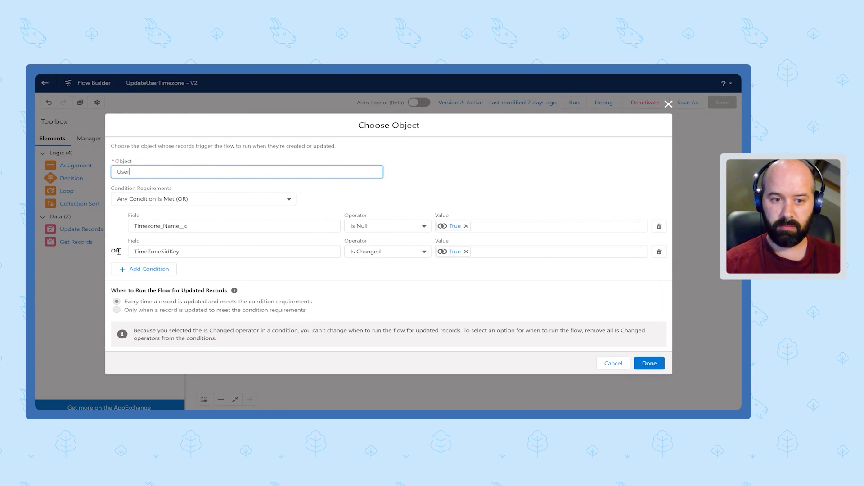
drag(123, 252, 117, 250)
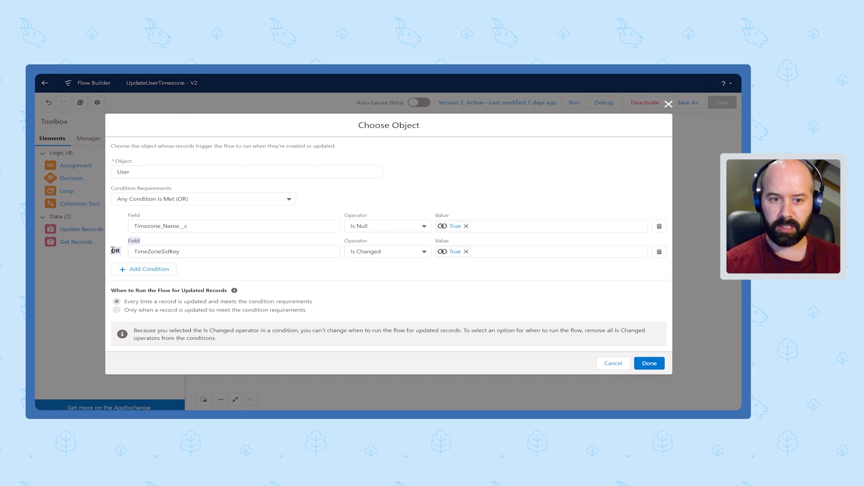
click(162, 217)
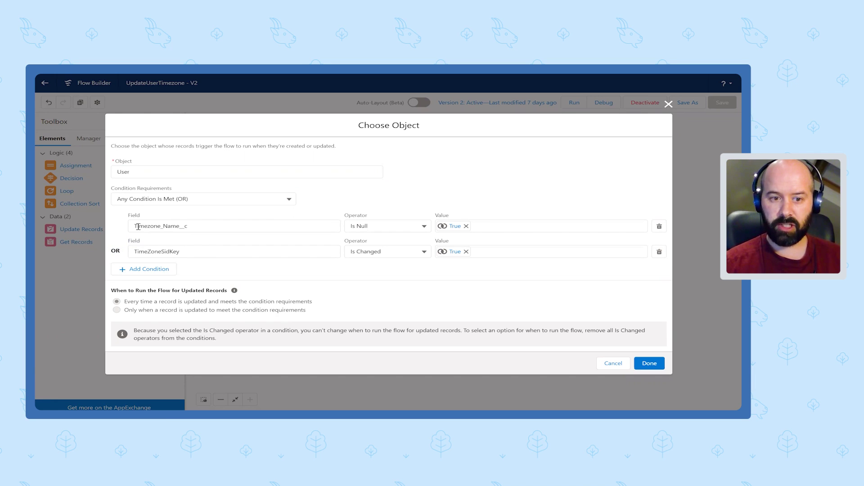
drag(135, 226, 192, 225)
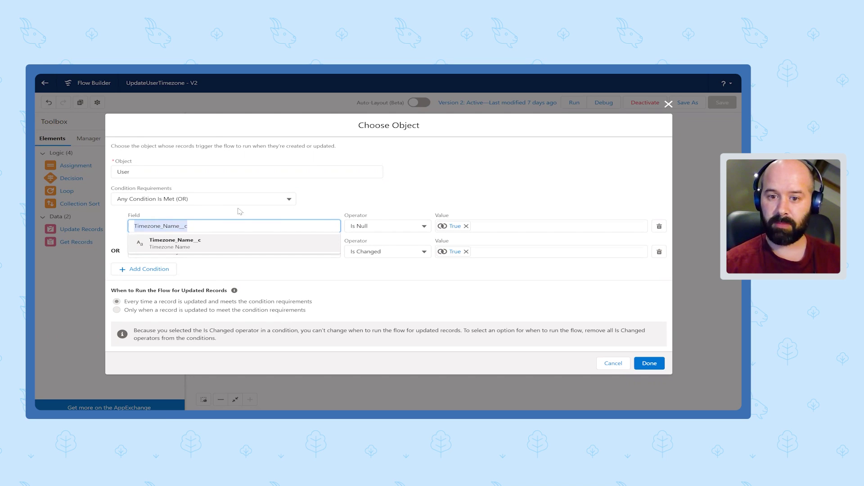
click(345, 202)
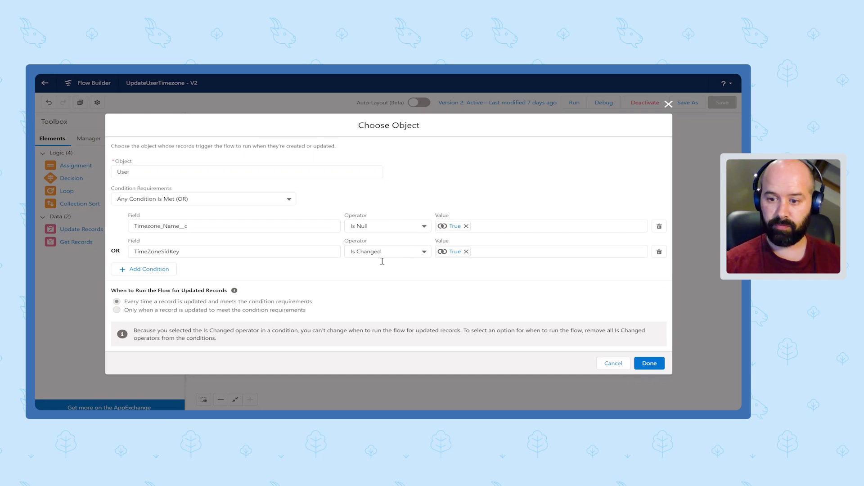
click(613, 364)
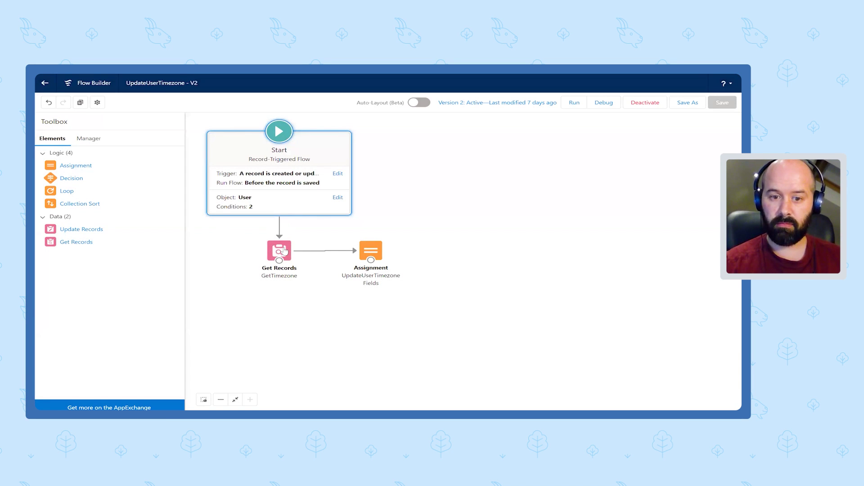
double_click(284, 251)
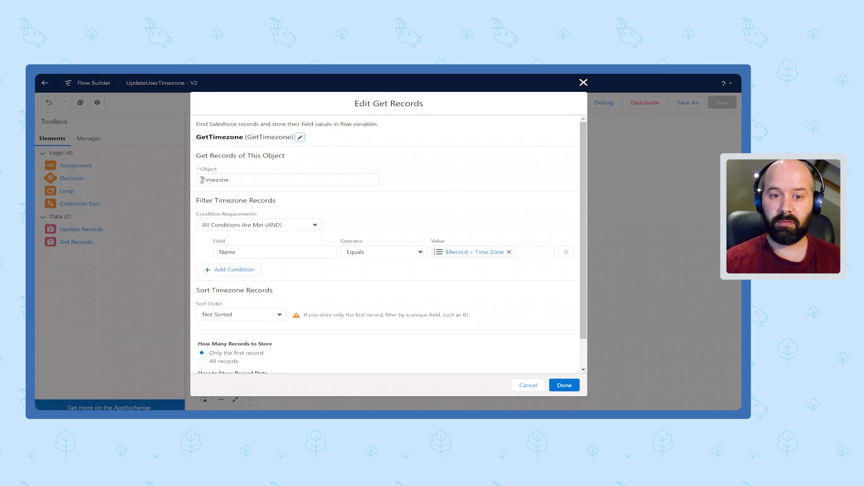
drag(232, 180, 201, 180)
click(432, 180)
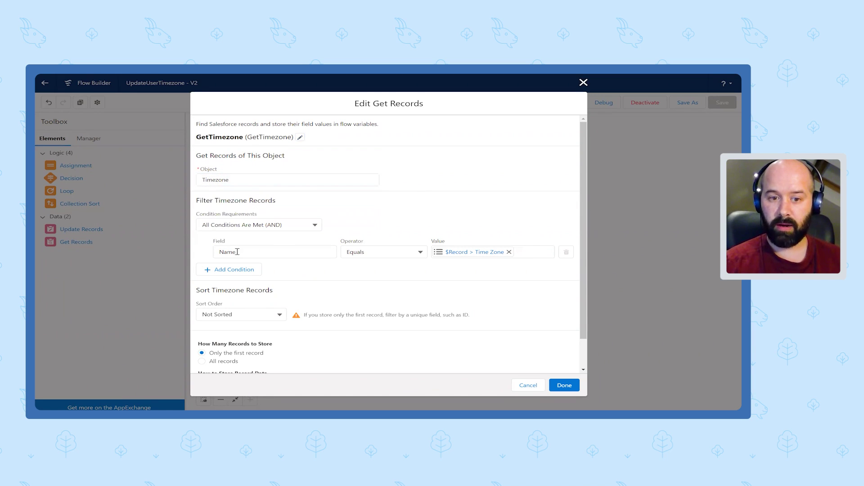
drag(237, 251, 219, 252)
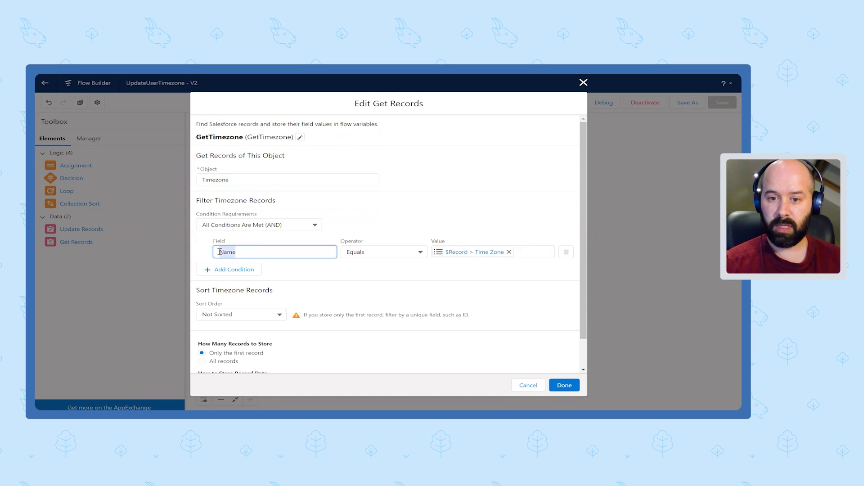
click(403, 230)
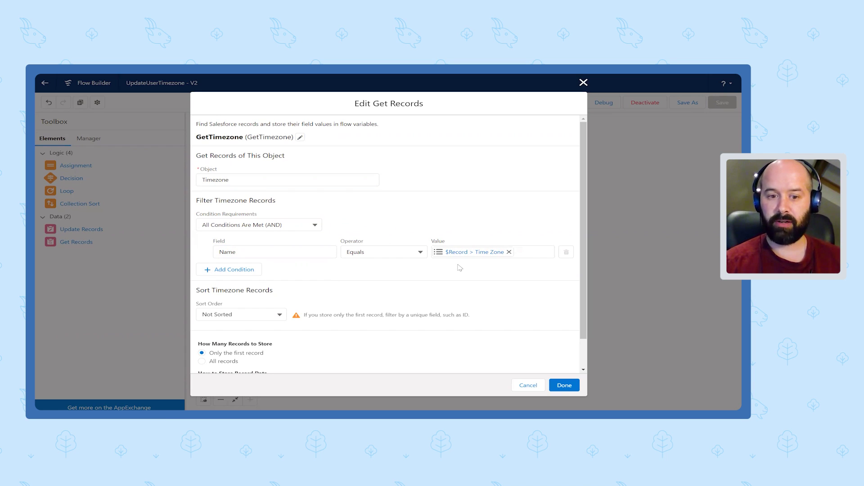
scroll(457, 268, down, 1)
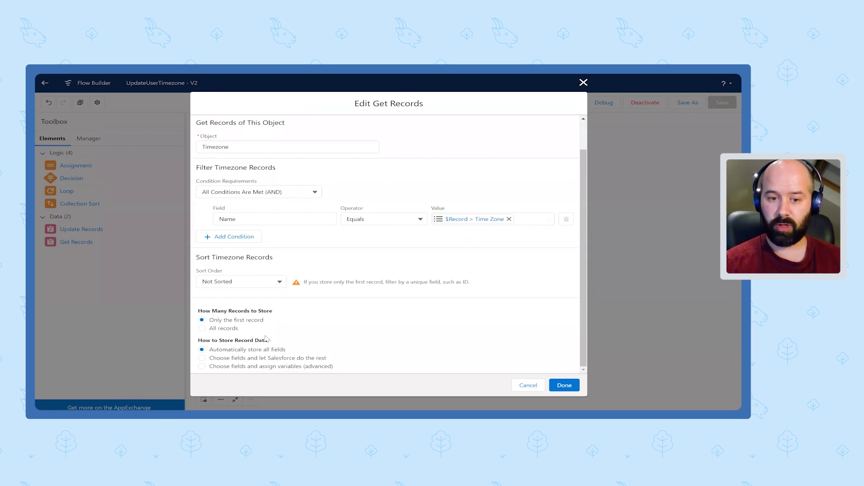
drag(215, 320, 267, 325)
drag(224, 351, 344, 357)
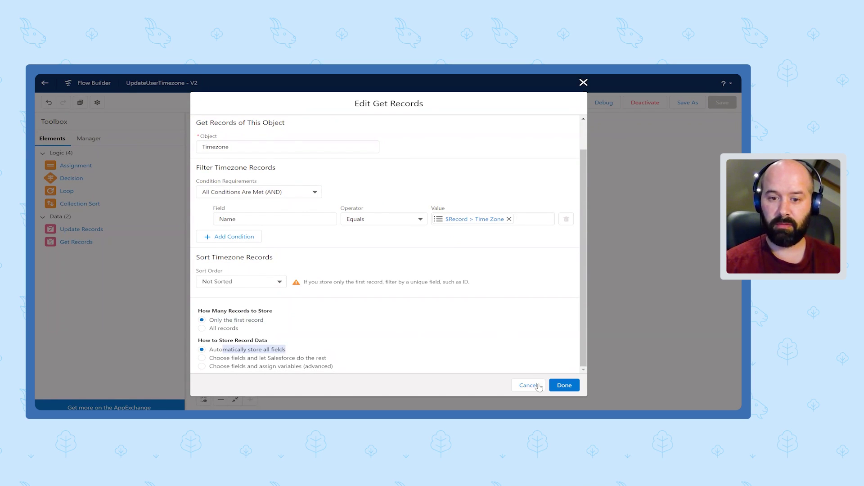
click(514, 383)
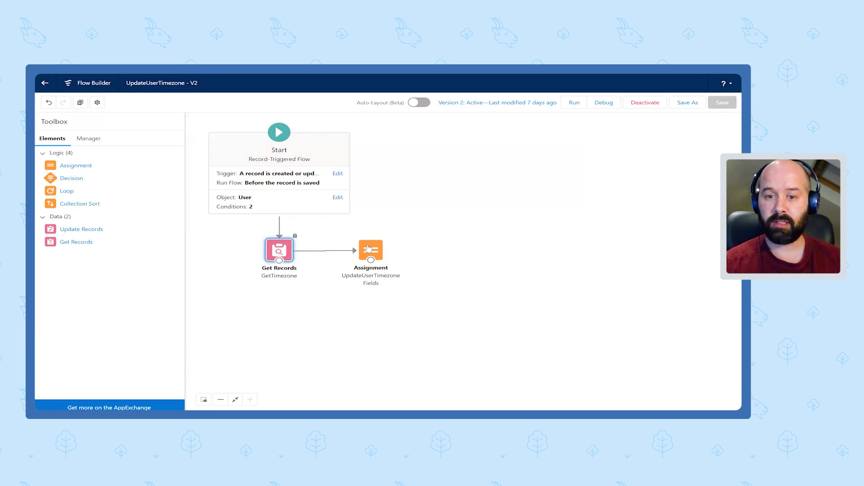
Step: Review the UpdateUserTimezoneFields assignment and close it without changes
double_click(370, 250)
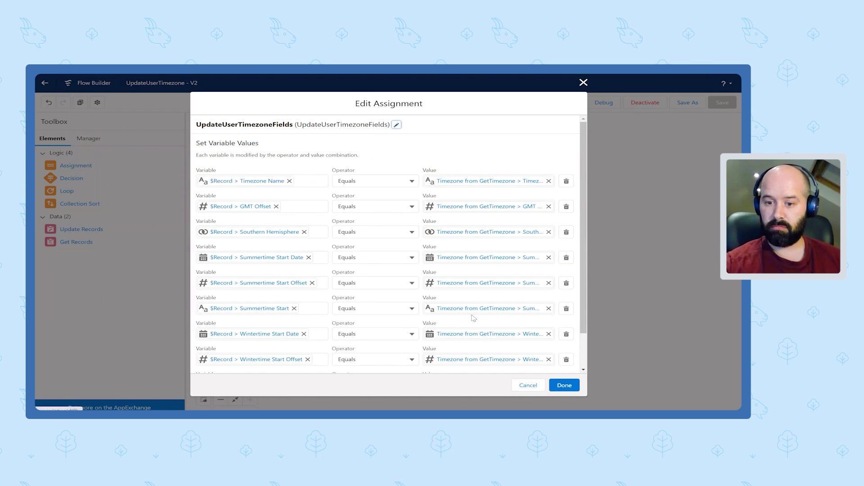
click(528, 388)
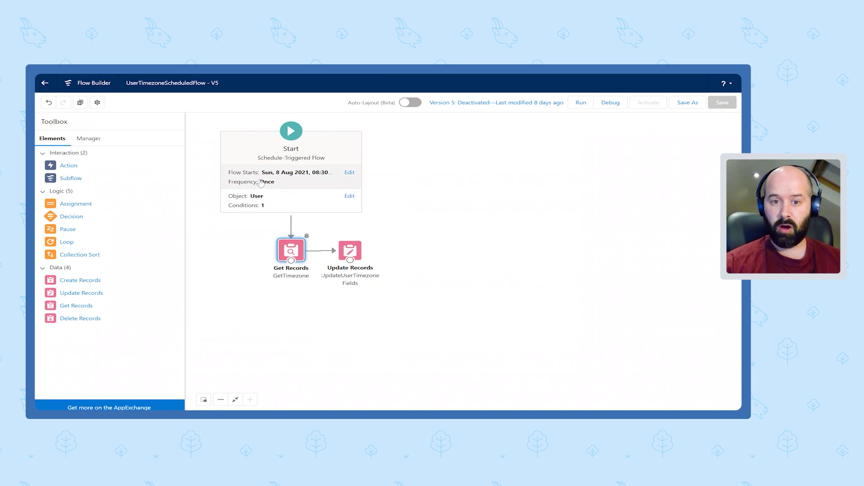
Step: Review the scheduled flow's User filter conditions and GetTimezone lookup, closing both unchanged
click(266, 196)
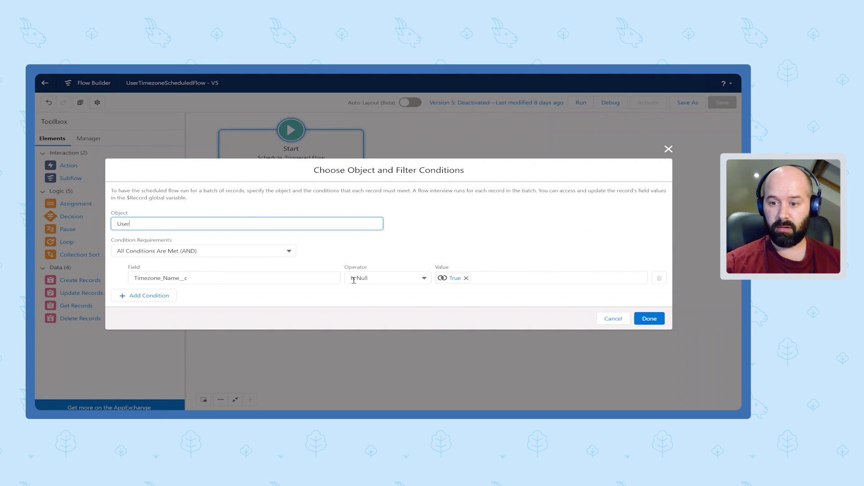
click(613, 319)
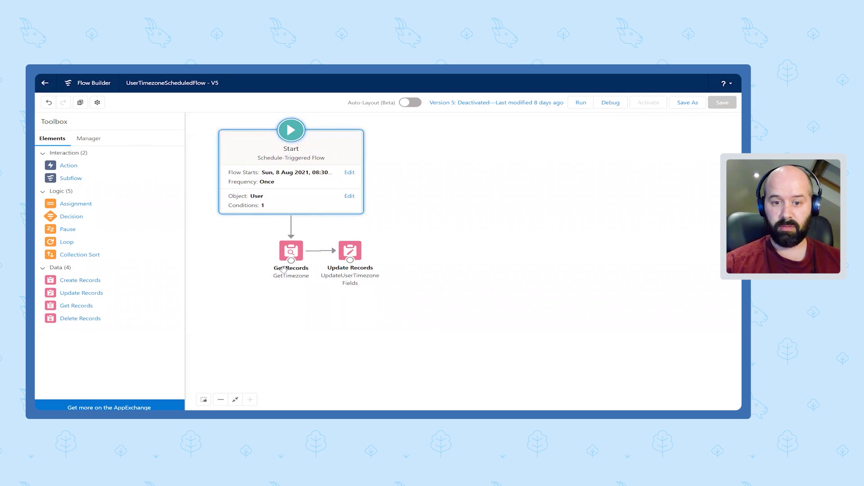
double_click(290, 251)
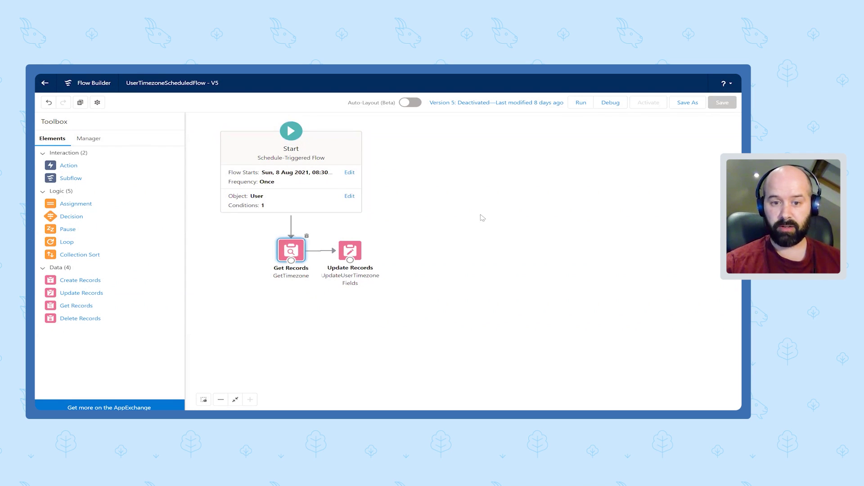
scroll(297, 249, down, 1)
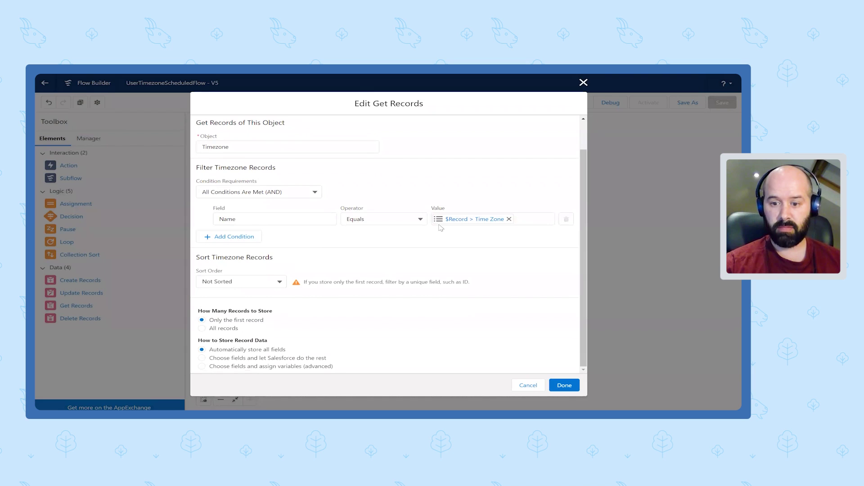
click(528, 385)
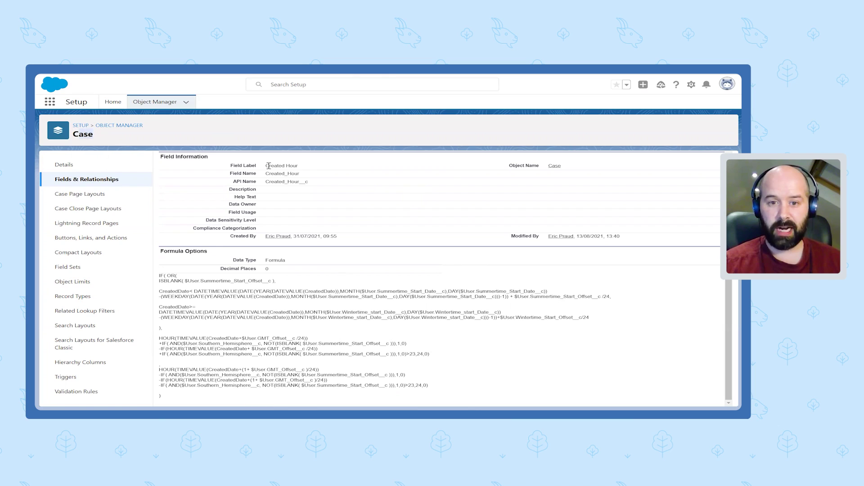
drag(269, 166, 309, 169)
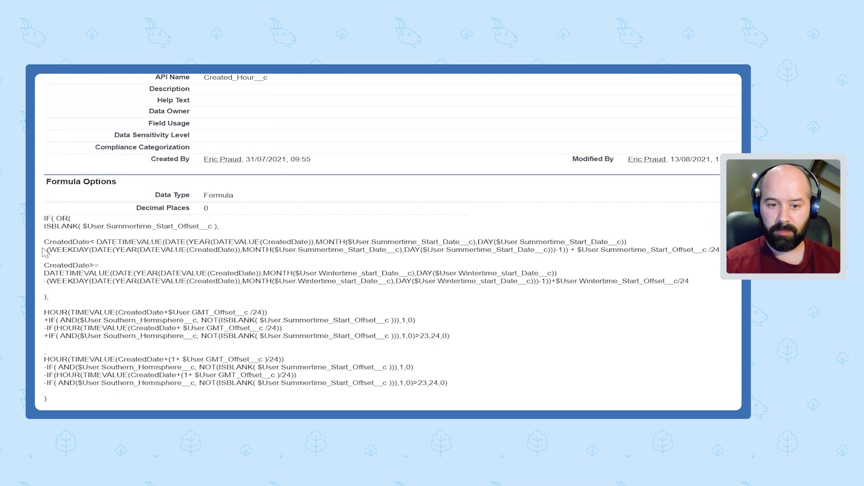
drag(51, 250, 564, 250)
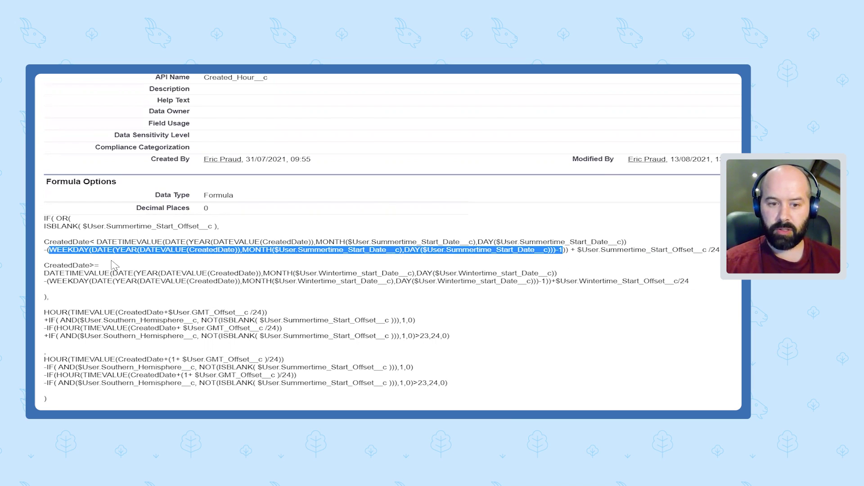
click(66, 253)
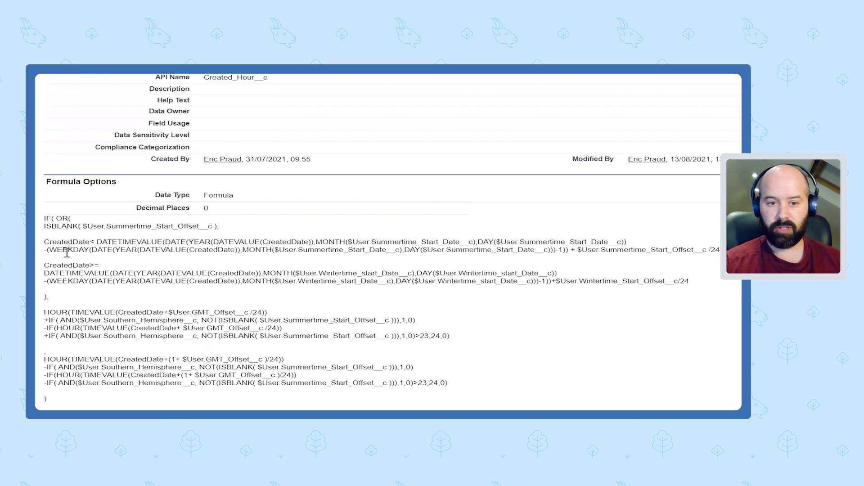
double_click(67, 251)
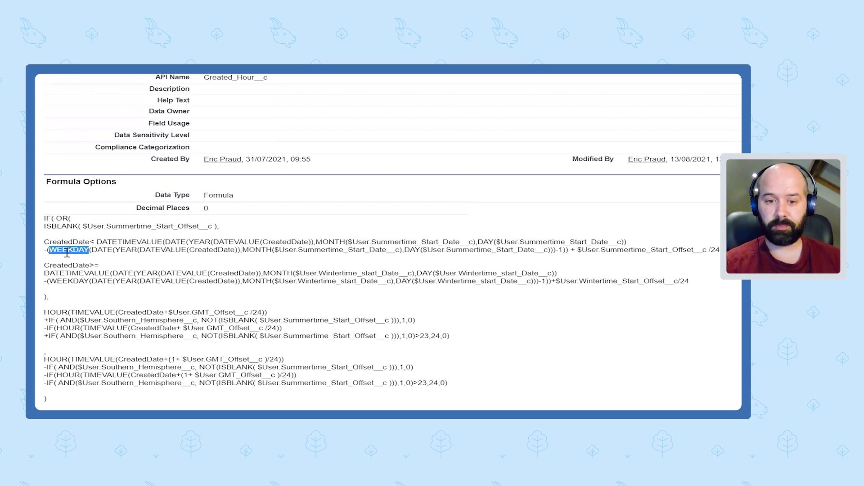
double_click(562, 249)
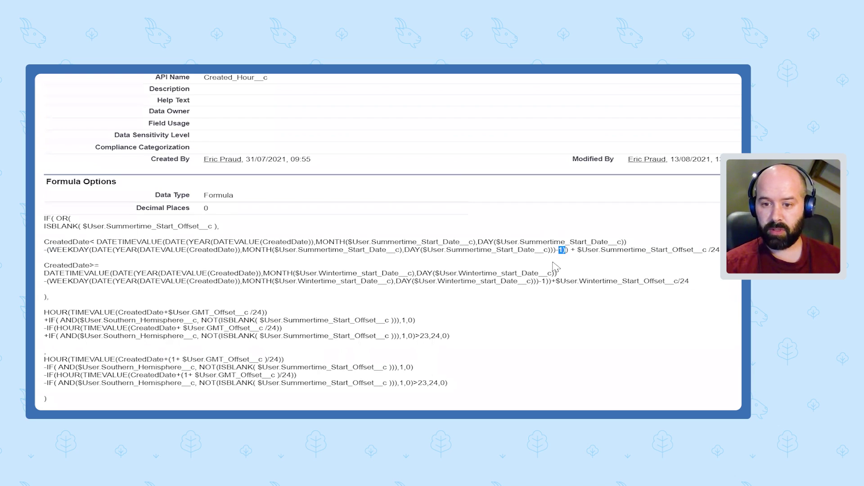
click(554, 252)
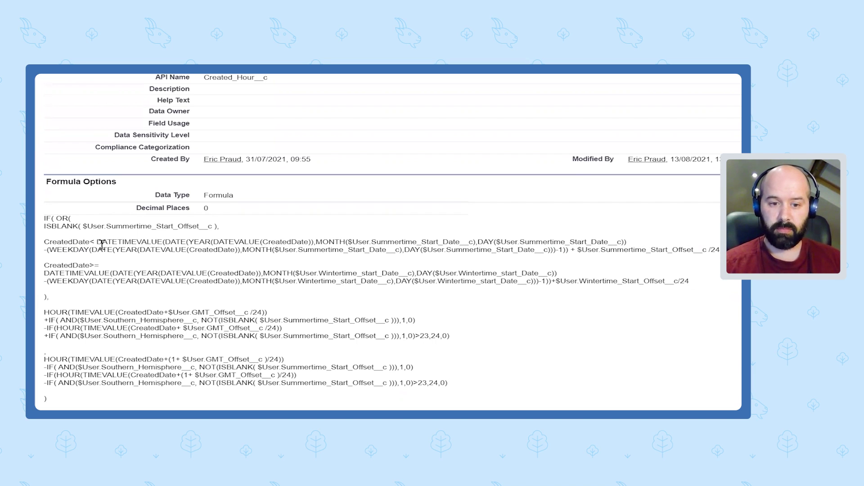
drag(97, 239, 630, 244)
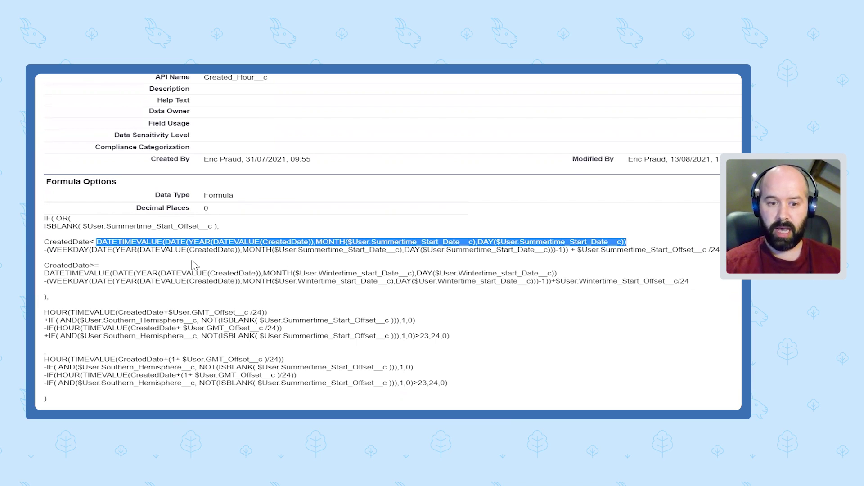
drag(49, 250, 569, 251)
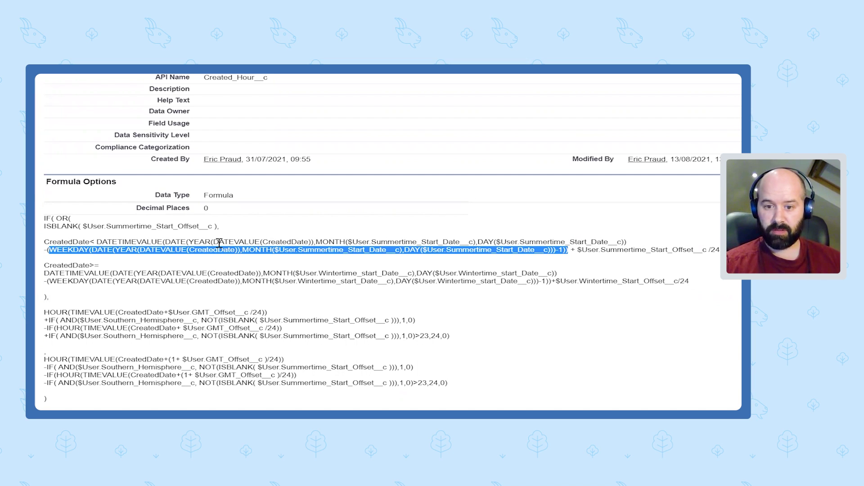
drag(219, 243, 404, 243)
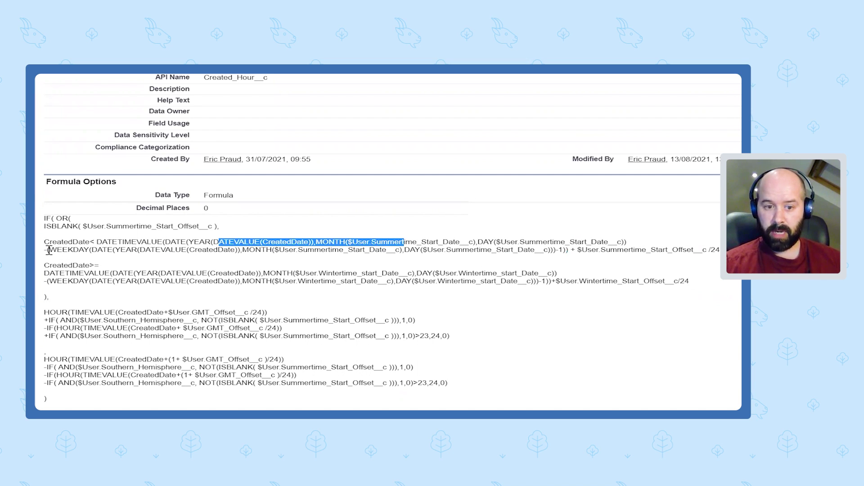
drag(46, 250, 287, 250)
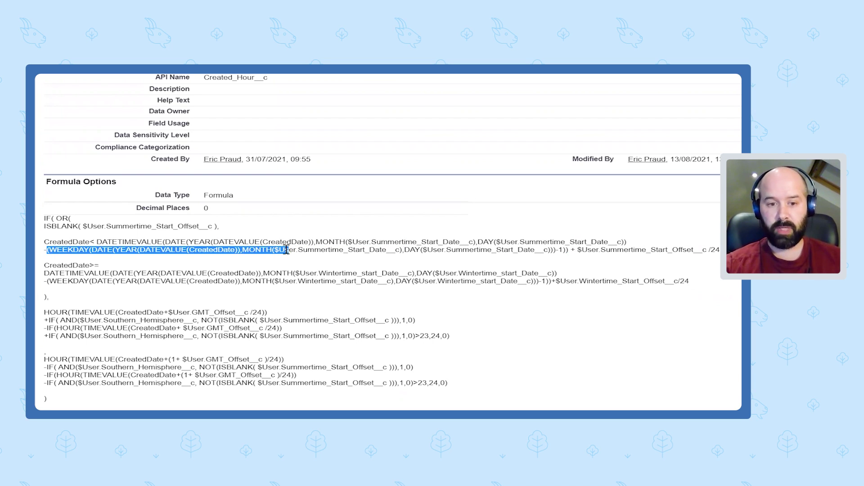
double_click(69, 249)
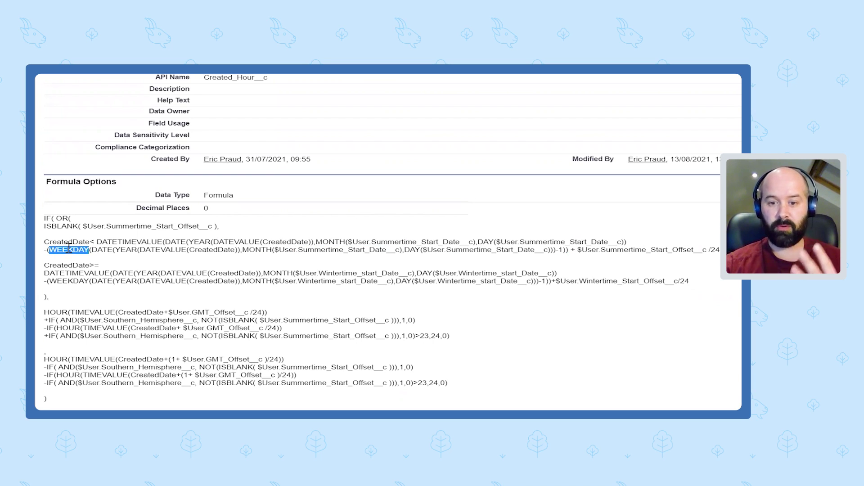
click(561, 249)
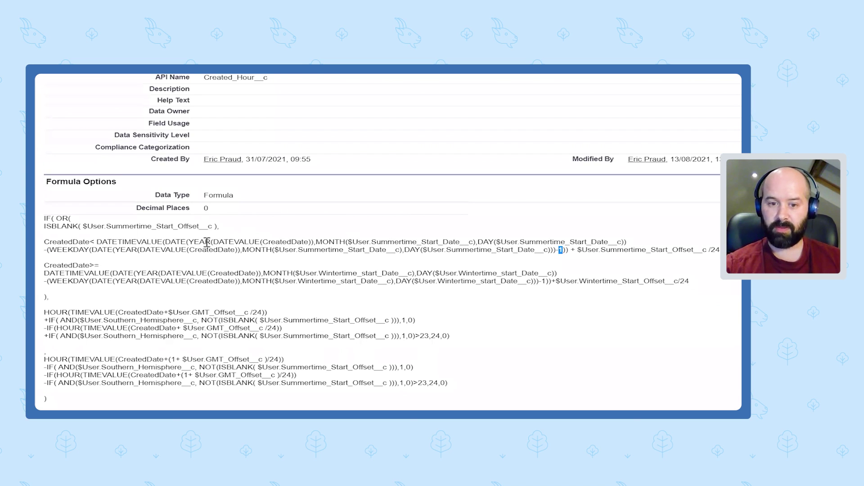
drag(204, 243, 274, 242)
drag(121, 250, 373, 250)
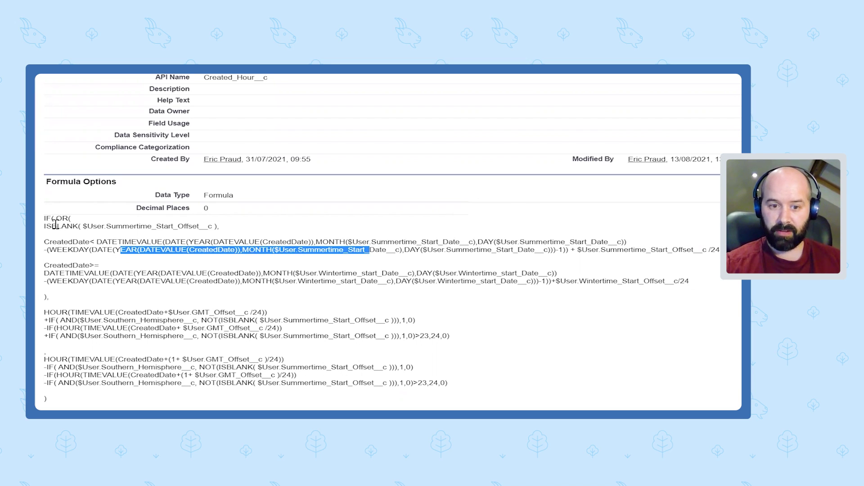
drag(46, 226, 217, 228)
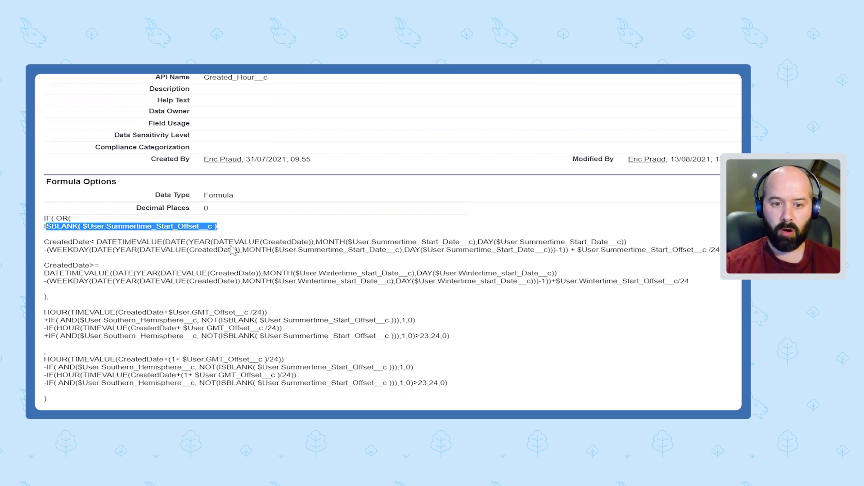
click(97, 243)
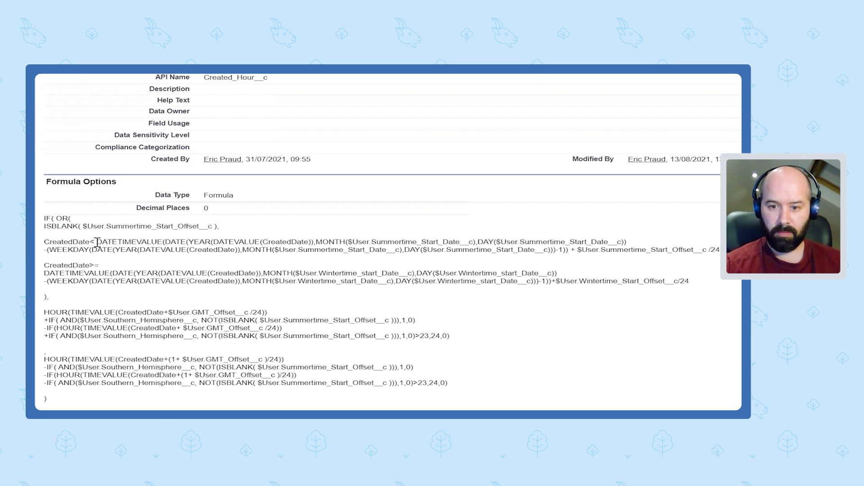
drag(98, 243, 456, 253)
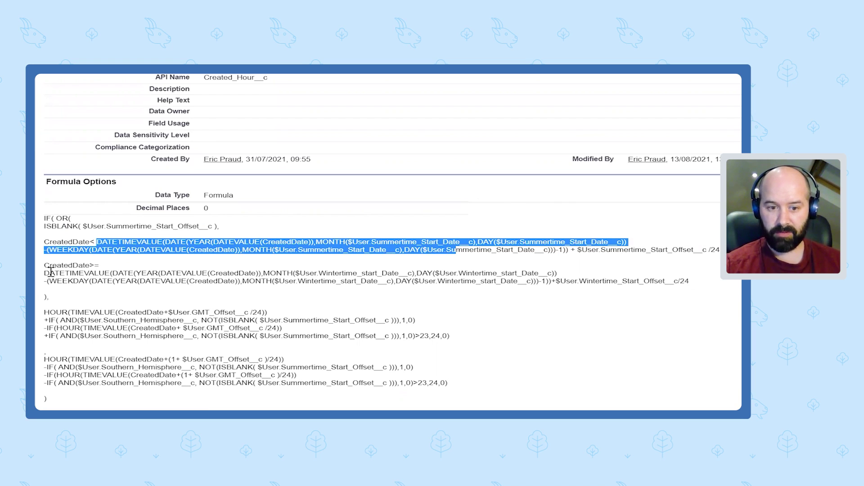
drag(49, 273, 98, 283)
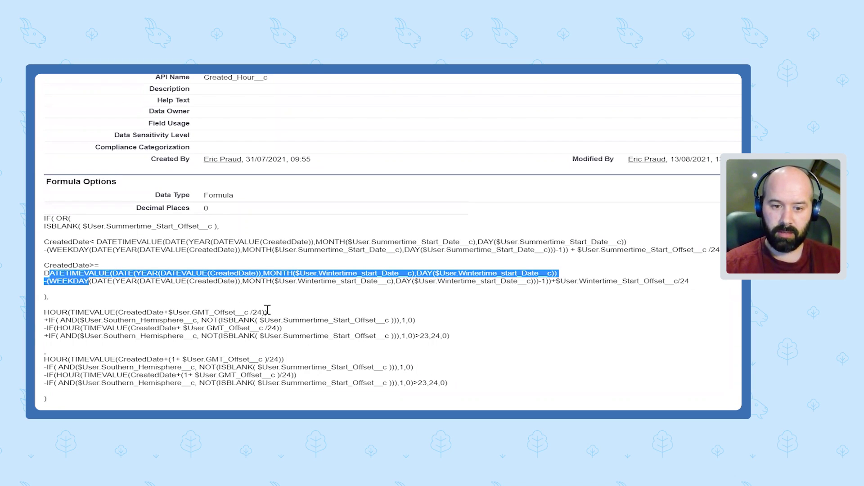
drag(268, 311, 49, 311)
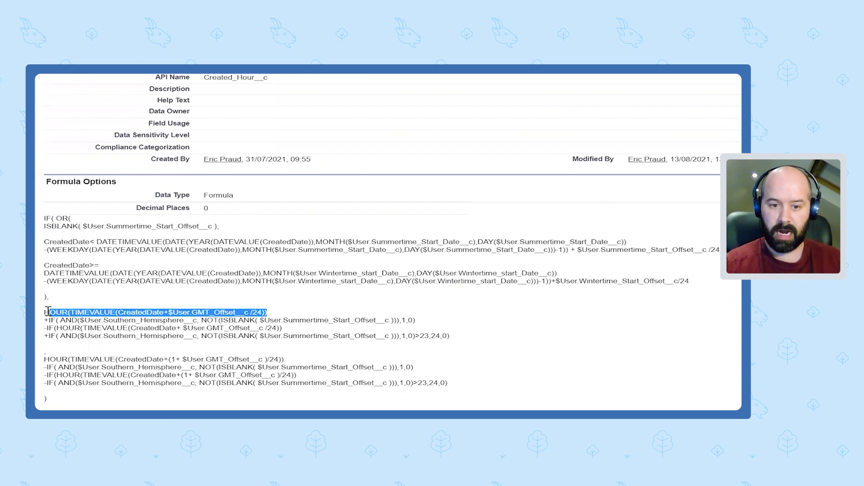
click(161, 312)
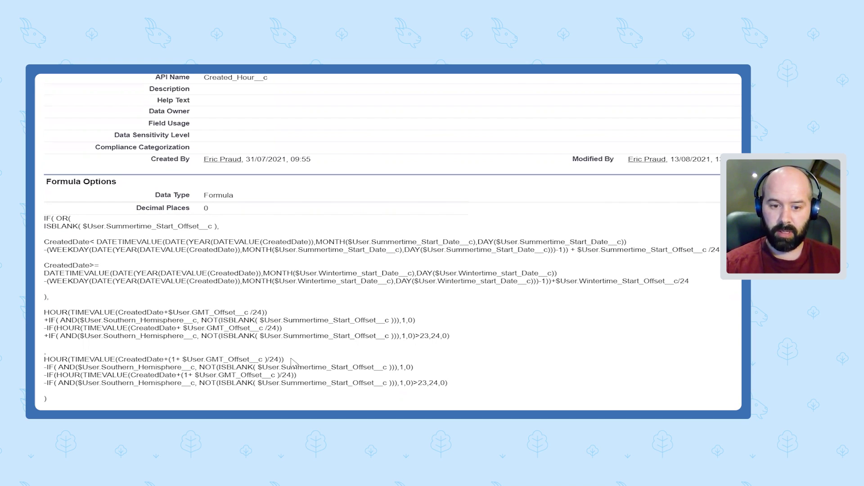
drag(292, 360, 57, 361)
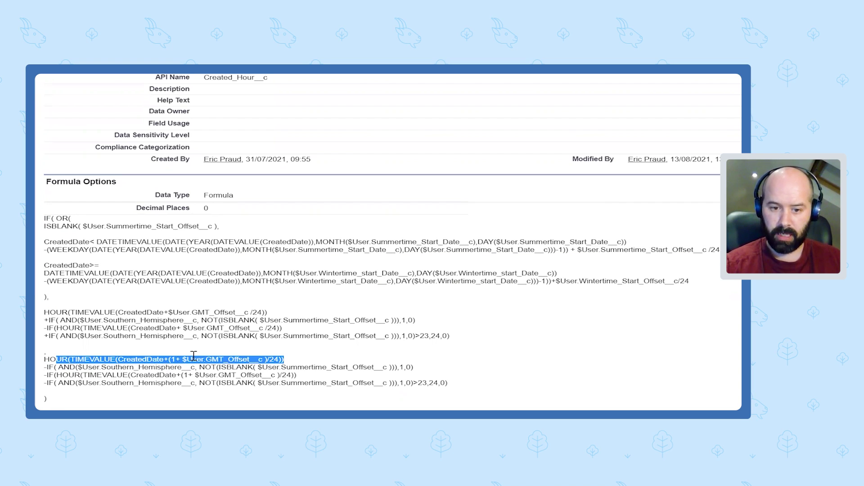
click(205, 339)
drag(180, 360, 170, 362)
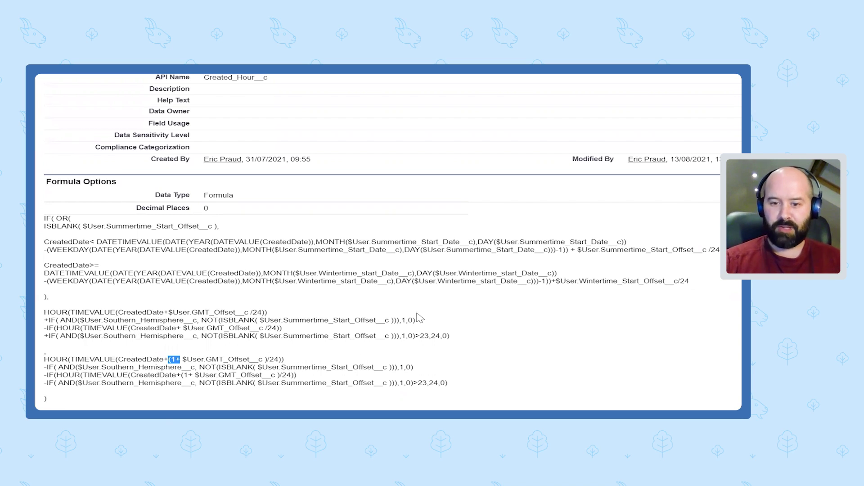
click(421, 326)
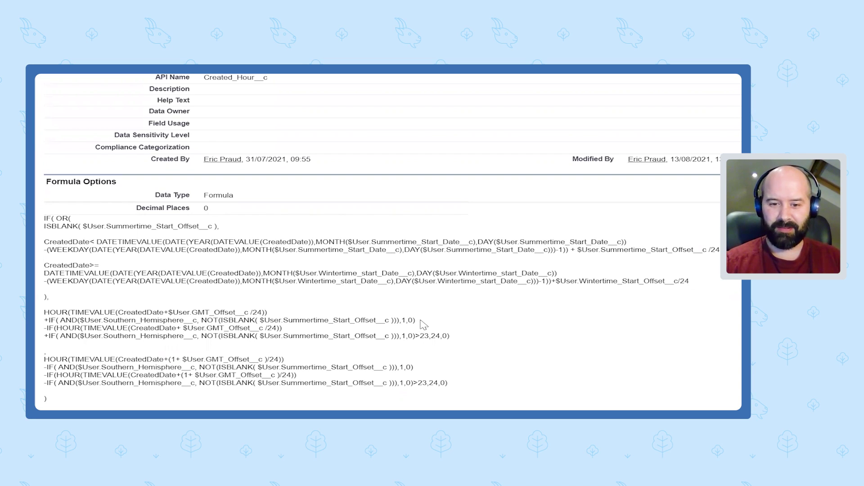
drag(211, 330, 43, 321)
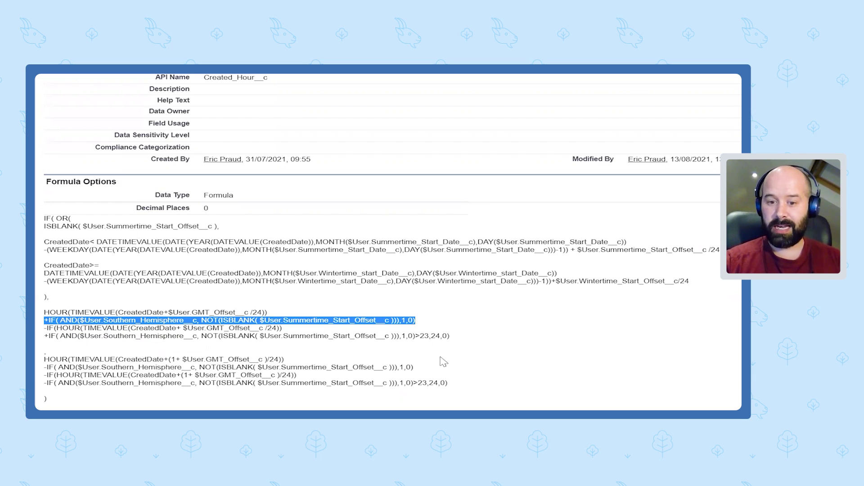
triple_click(430, 373)
click(408, 366)
drag(409, 367, 46, 365)
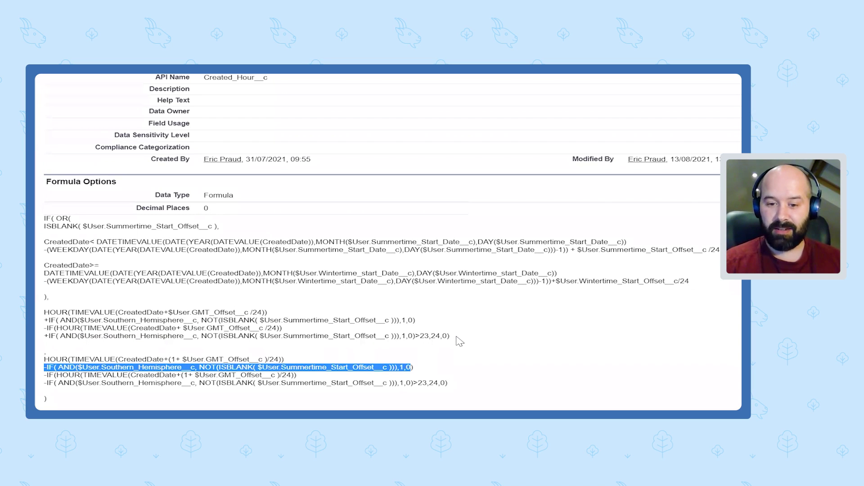
drag(450, 335, 49, 329)
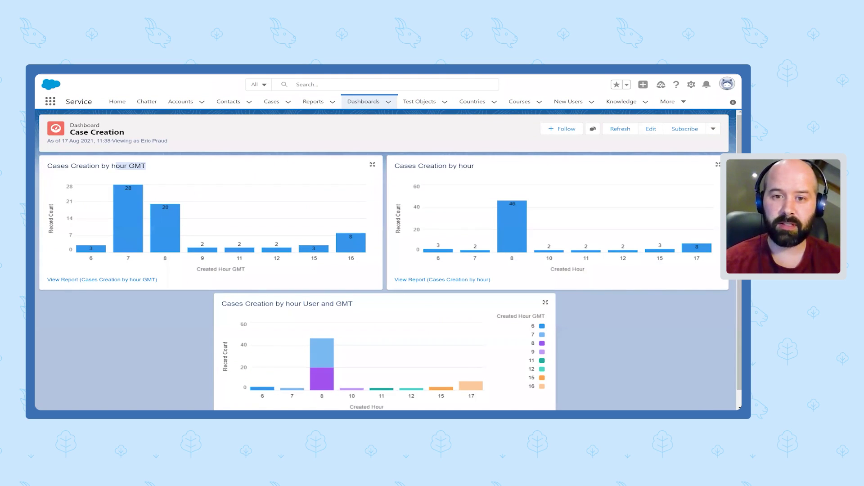
click(346, 142)
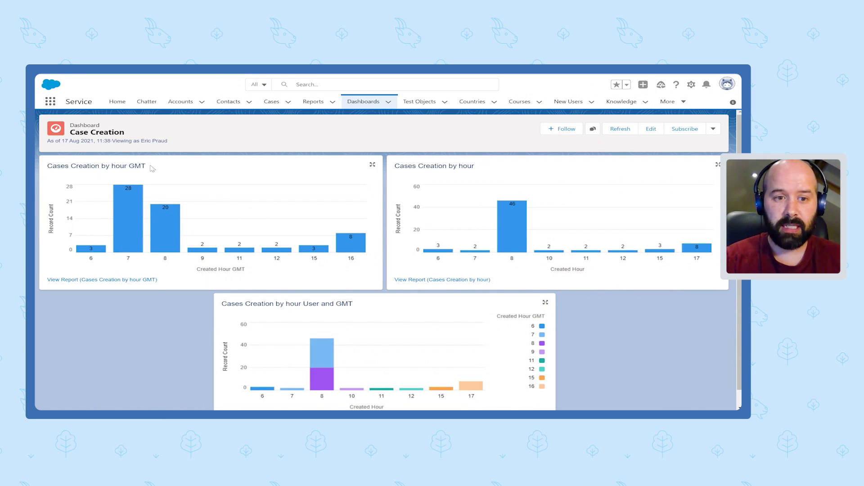
drag(142, 169, 134, 169)
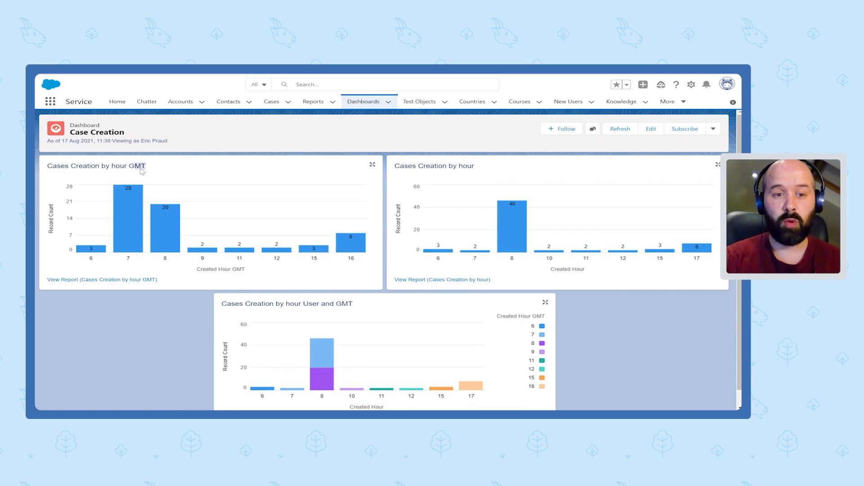
click(165, 166)
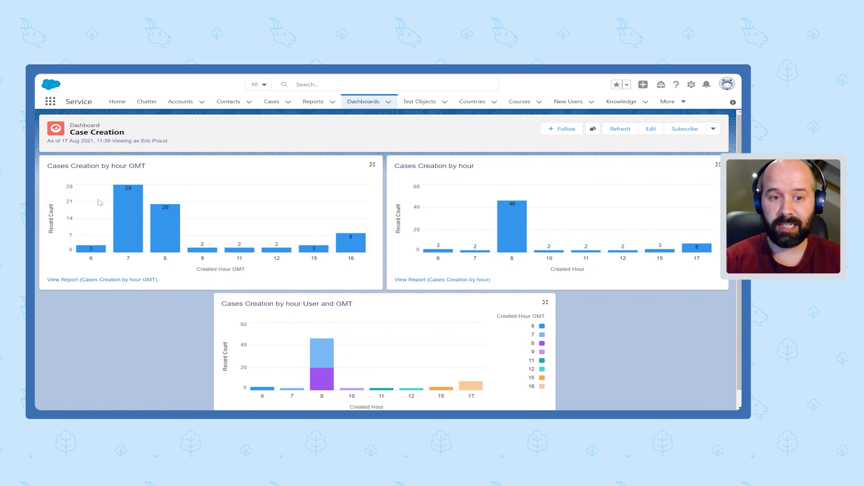
mouse_move(116, 206)
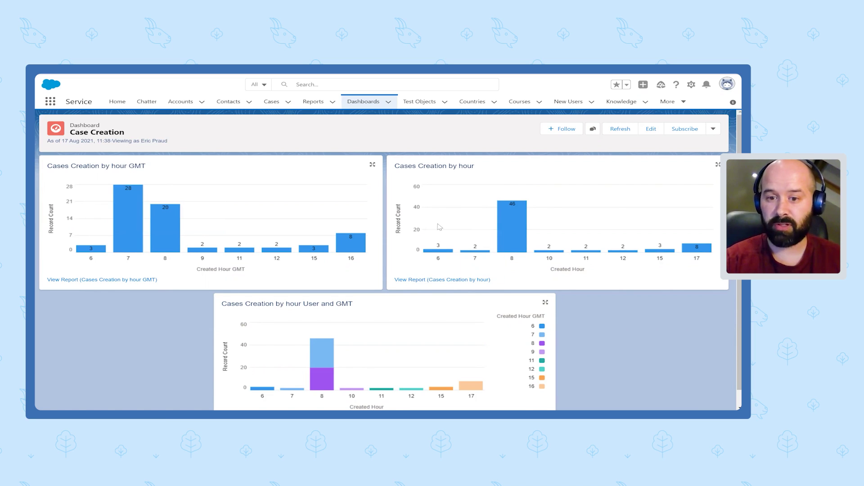
mouse_move(432, 256)
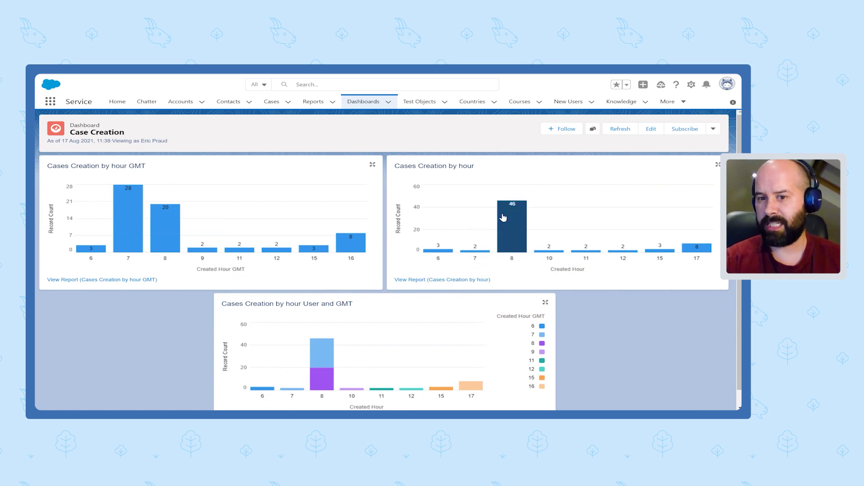